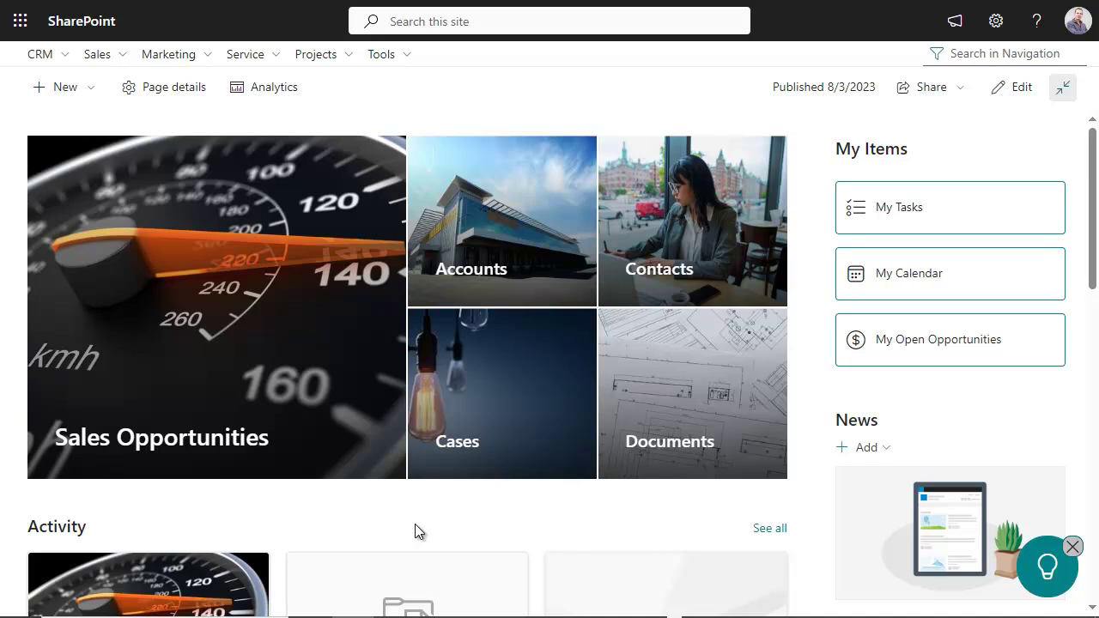
Step: Glance at the Microsoft 365 app launcher and close it again
click(23, 24)
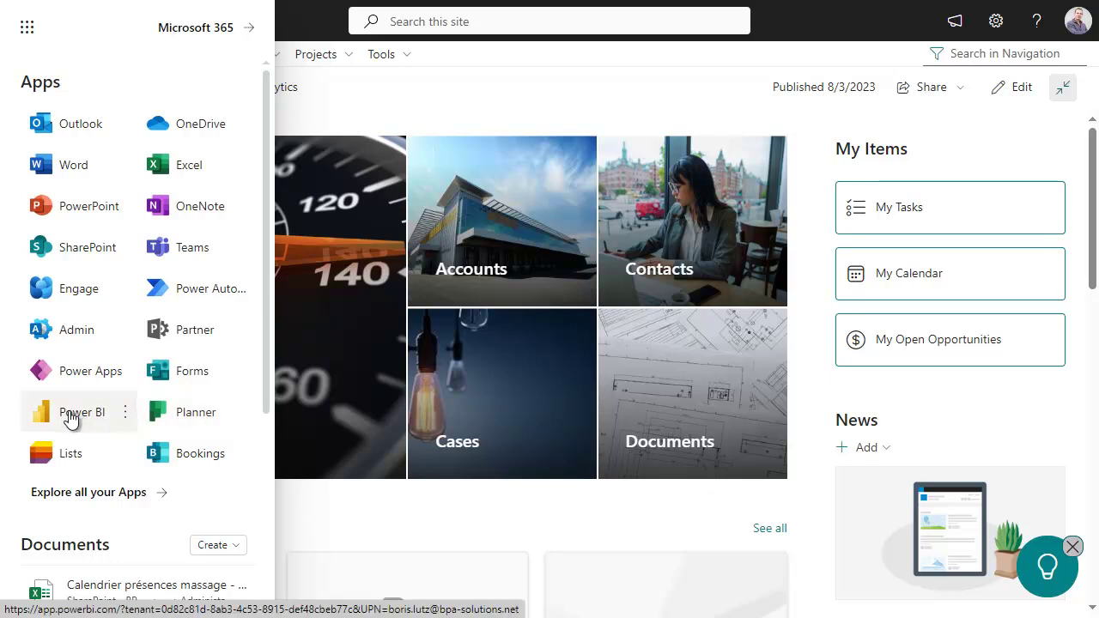
key(Escape)
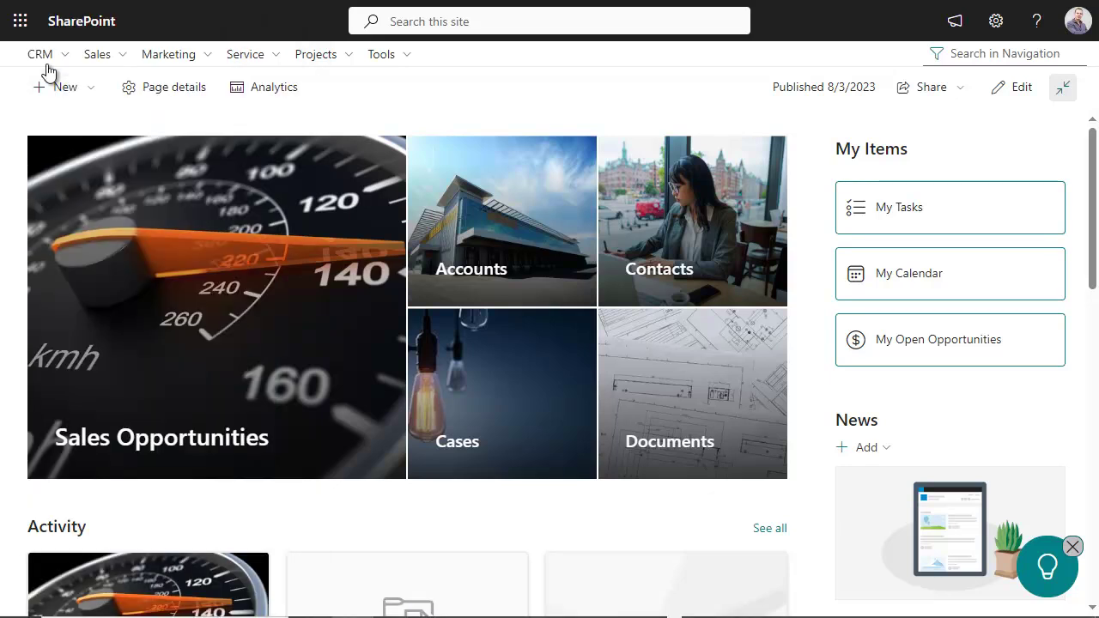
mouse_move(39, 53)
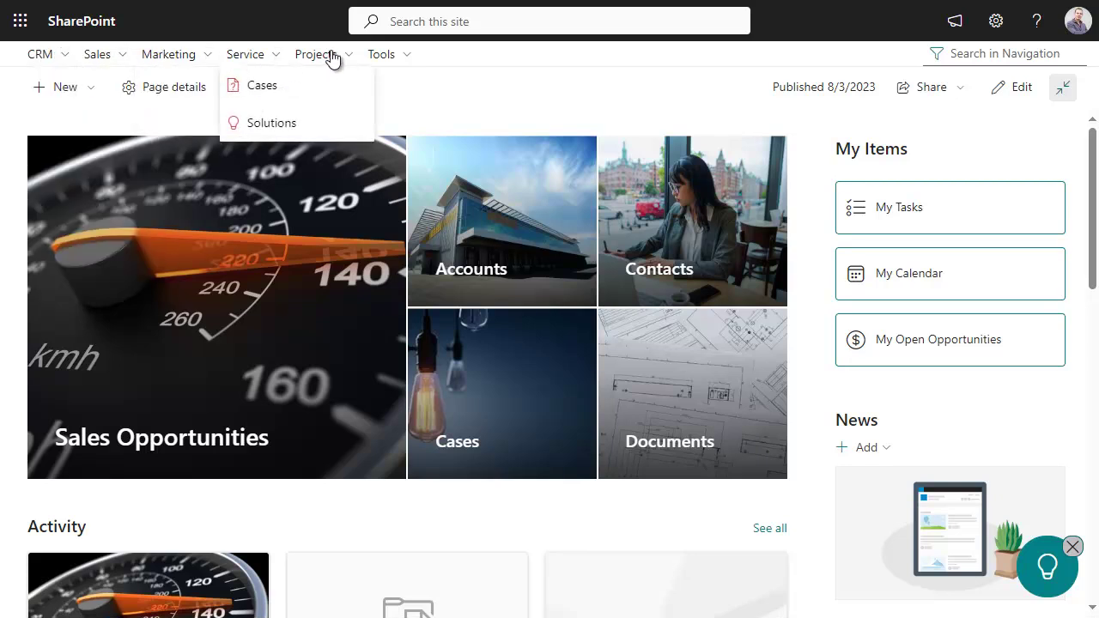
mouse_move(329, 56)
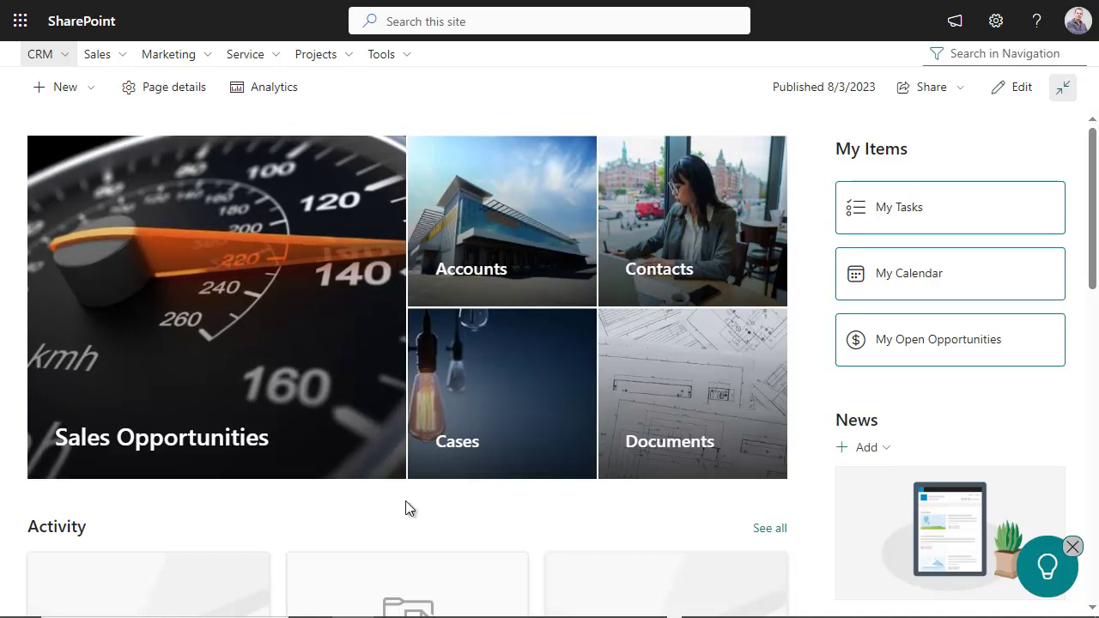
Step: Scroll the CRM home page, peek at the help panel, then open Sales Opportunities
scroll(410, 508, down, 1)
scroll(408, 509, down, 2)
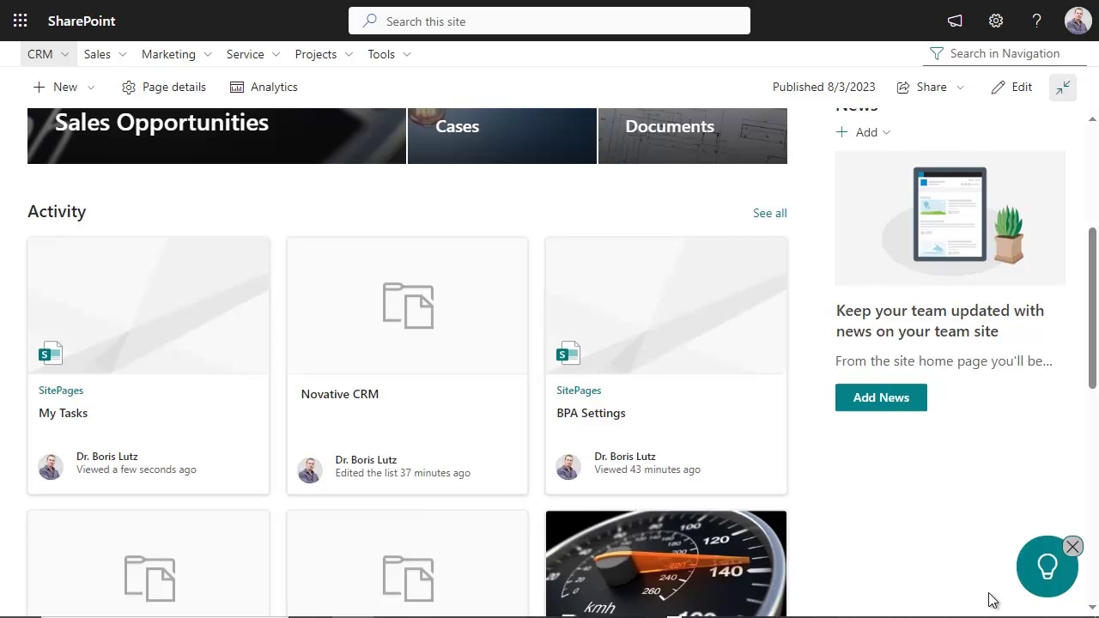
click(1049, 563)
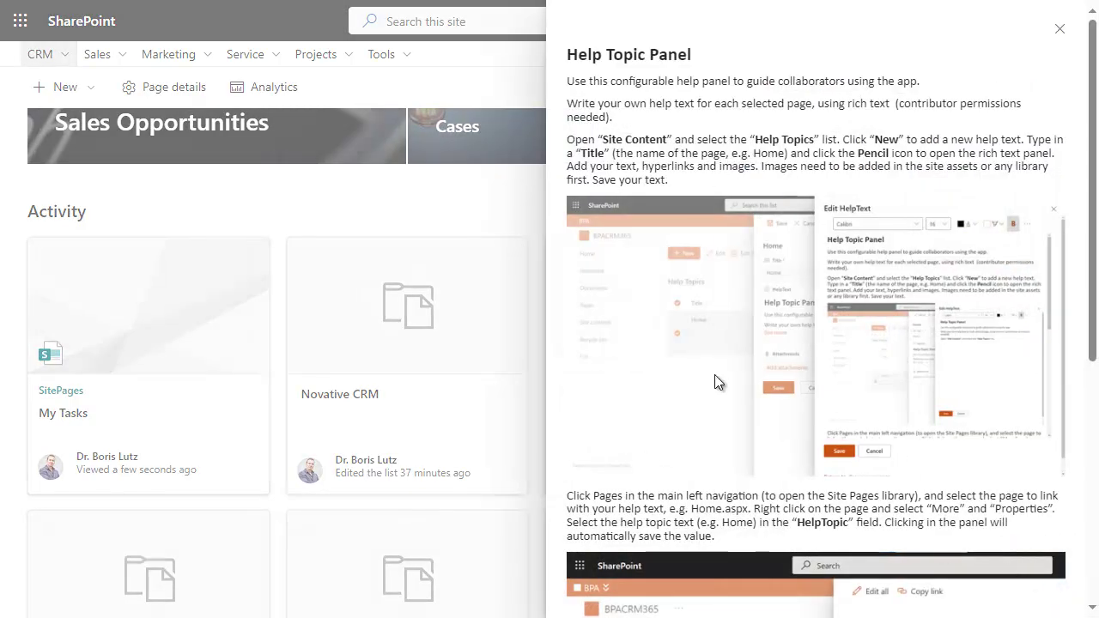
click(219, 521)
click(239, 359)
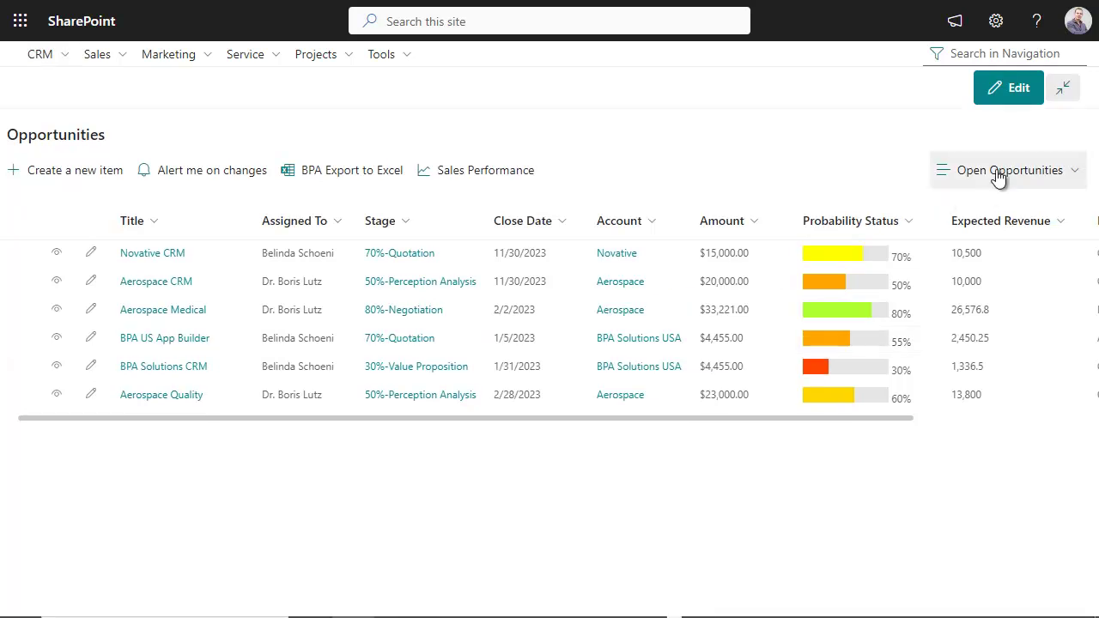
Step: Switch to the By Stage view, filter Account by 'aero', and start a new item
click(999, 176)
click(973, 267)
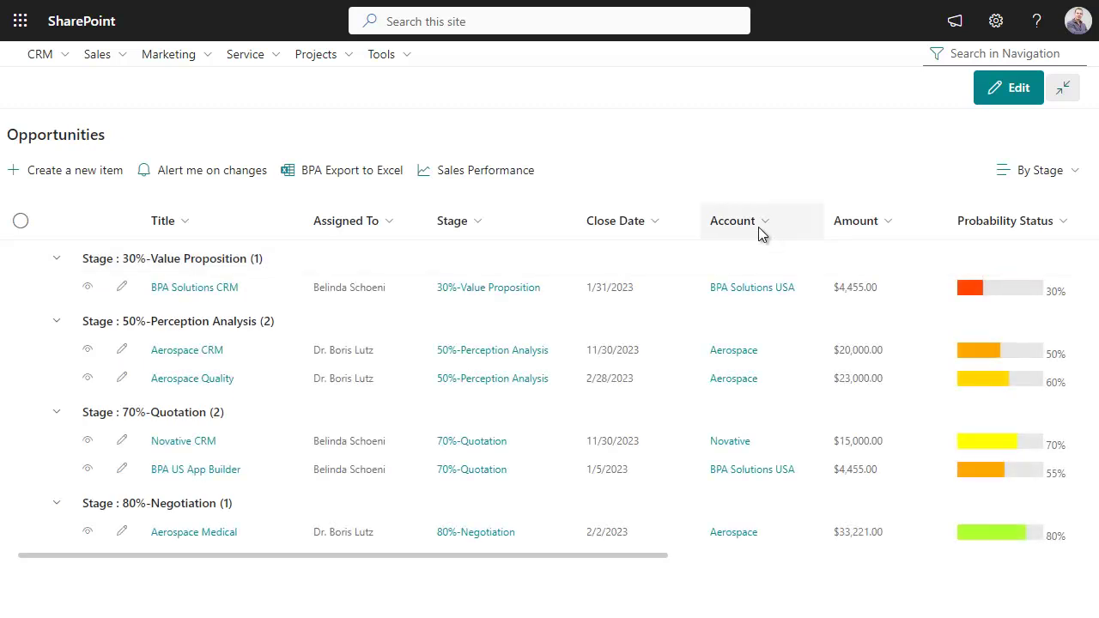
click(760, 225)
click(733, 354)
text(aero)
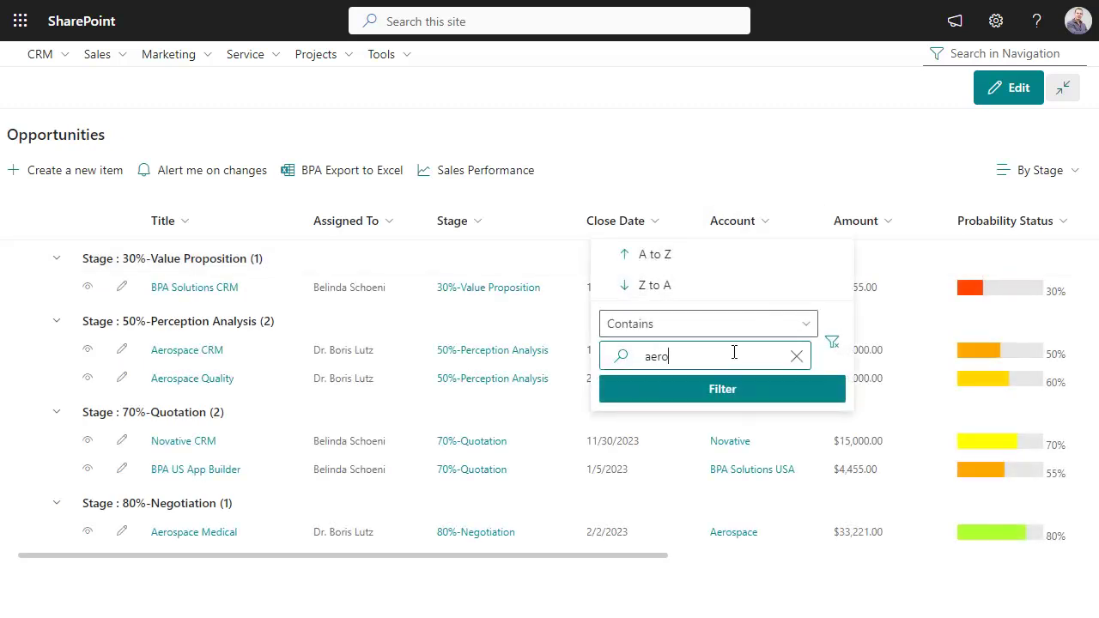
key(Return)
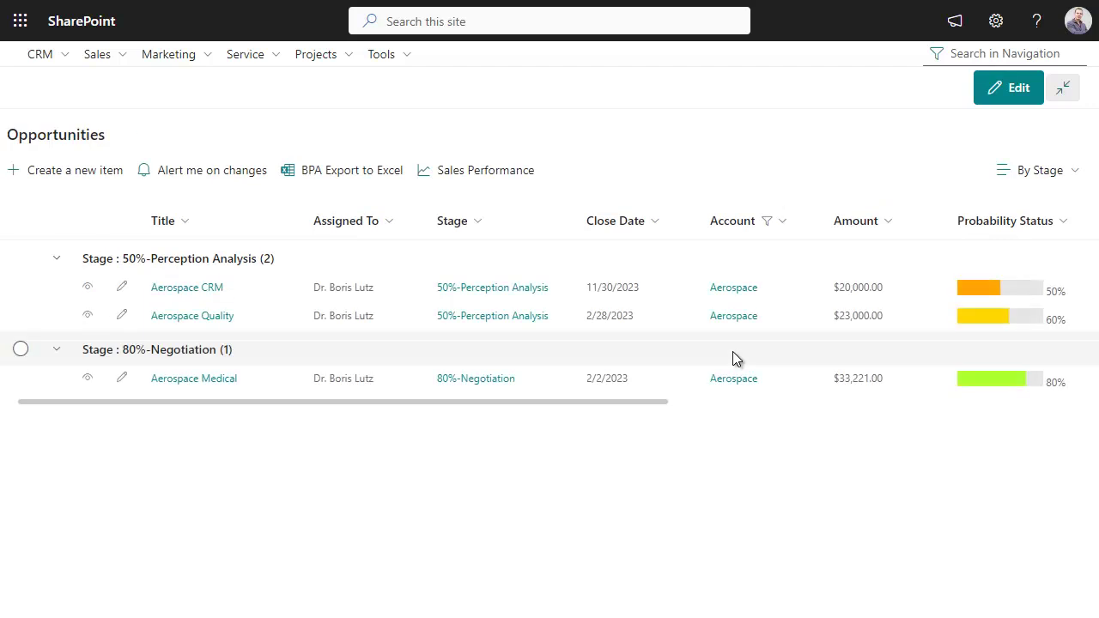
click(78, 174)
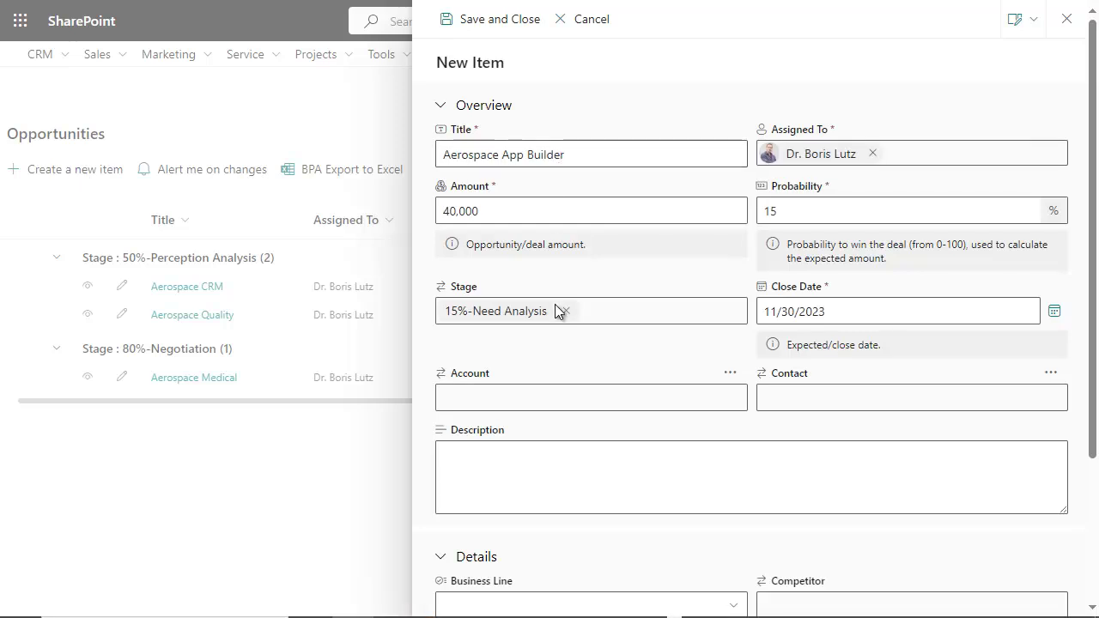
Step: Save Aerospace App Builder ($40,000, 15%, Need Analysis, 11/30/2023) with Aerospace account and contact
click(552, 397)
text(aer)
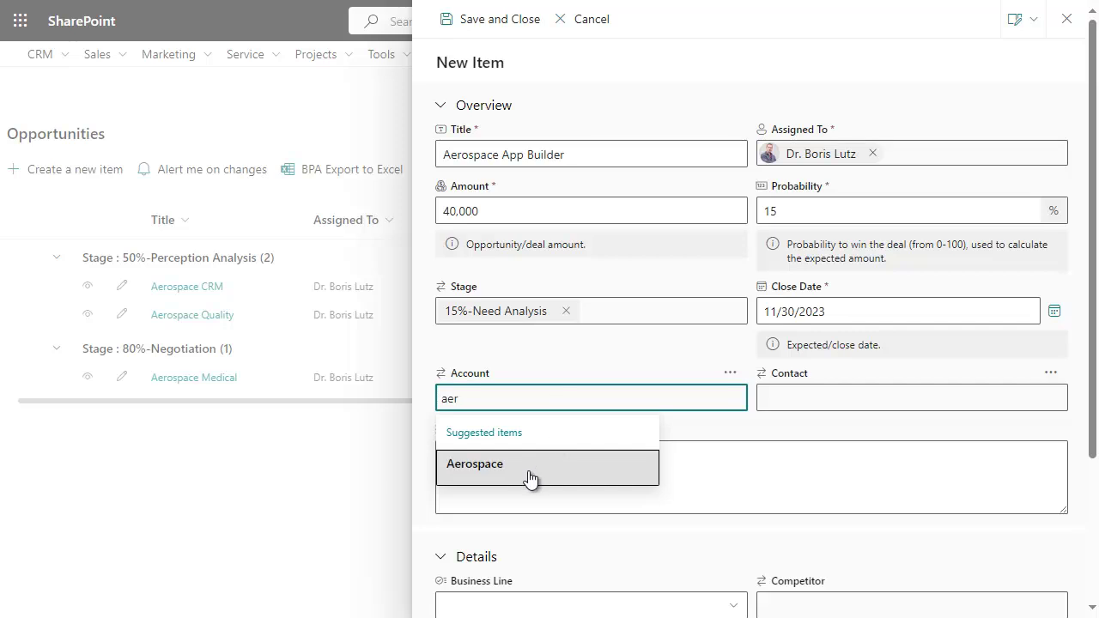
click(533, 468)
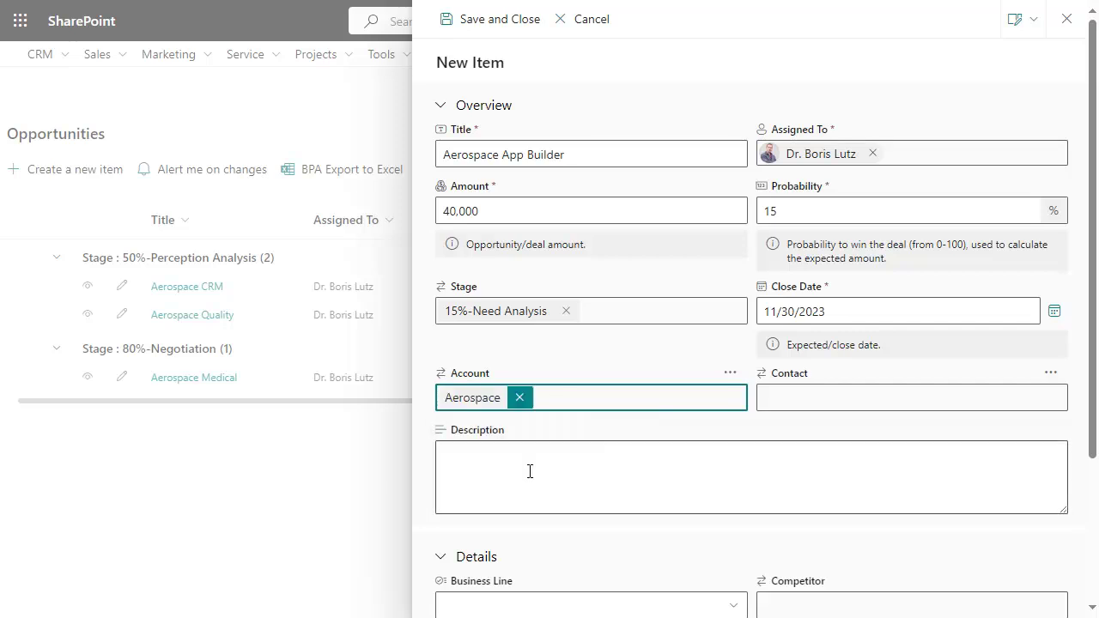
click(731, 374)
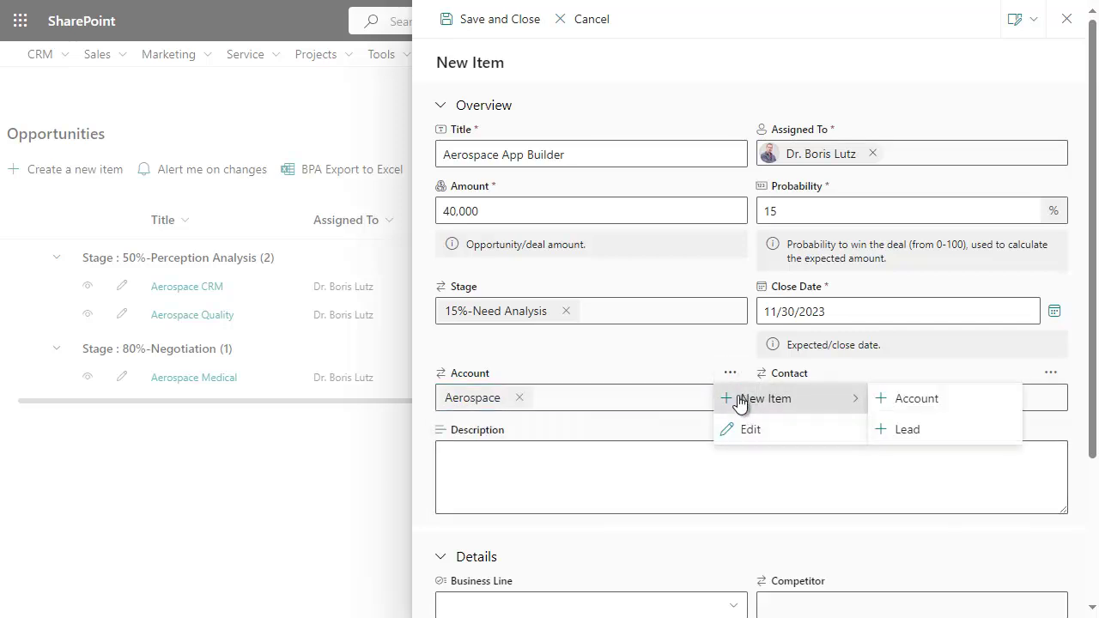
click(768, 402)
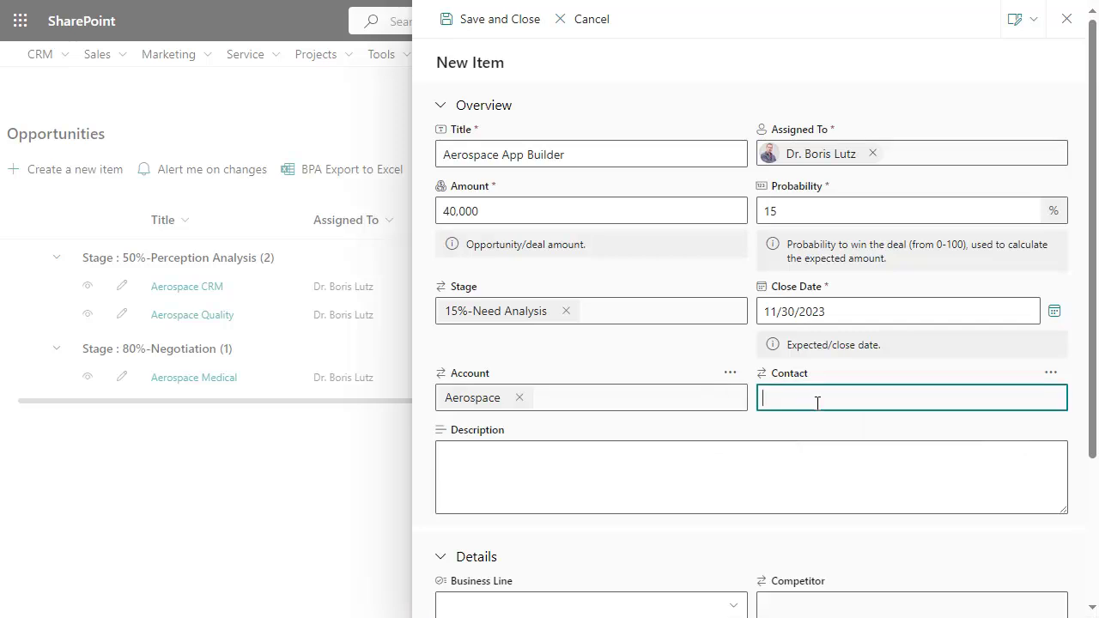
click(798, 465)
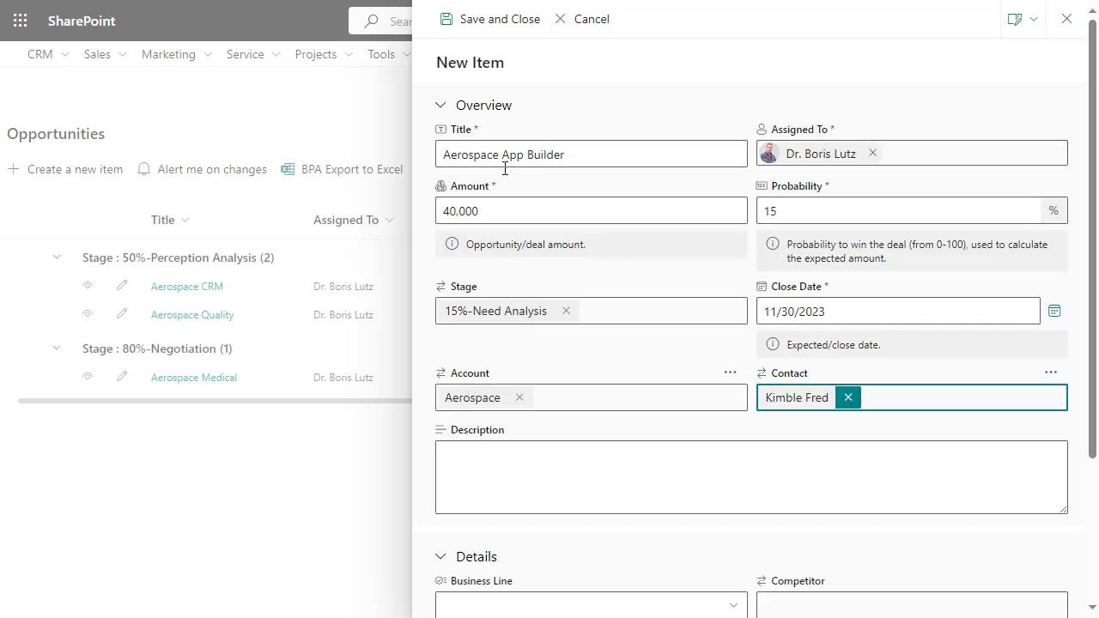
click(461, 32)
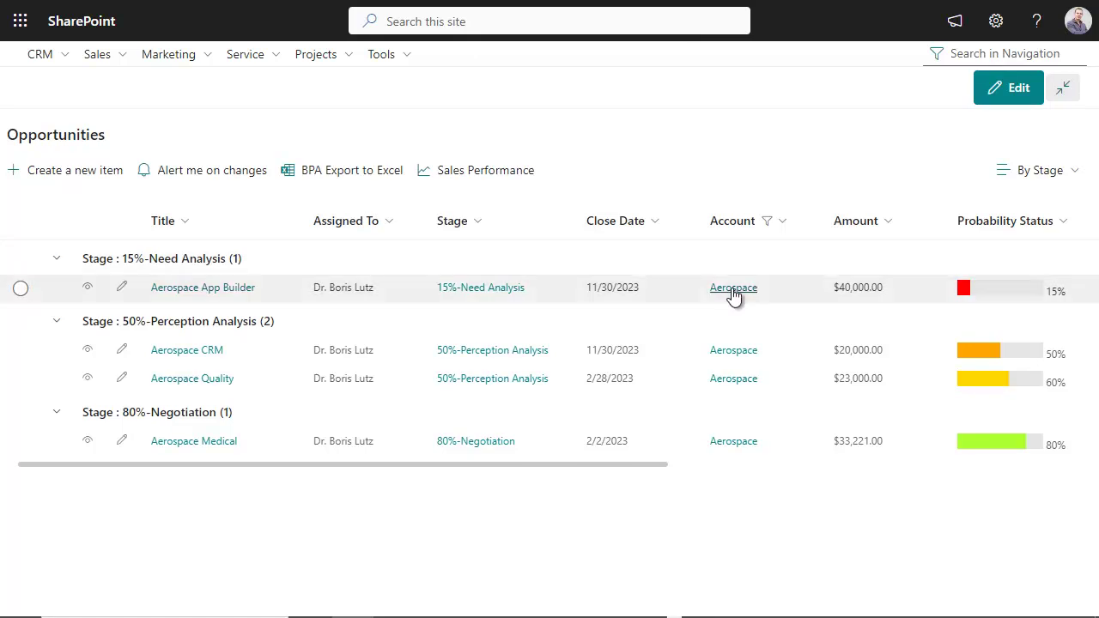
Step: Open Aerospace App Builder from the Aerospace account's Opportunities tab, collapsing the Overview sections
mouse_move(729, 295)
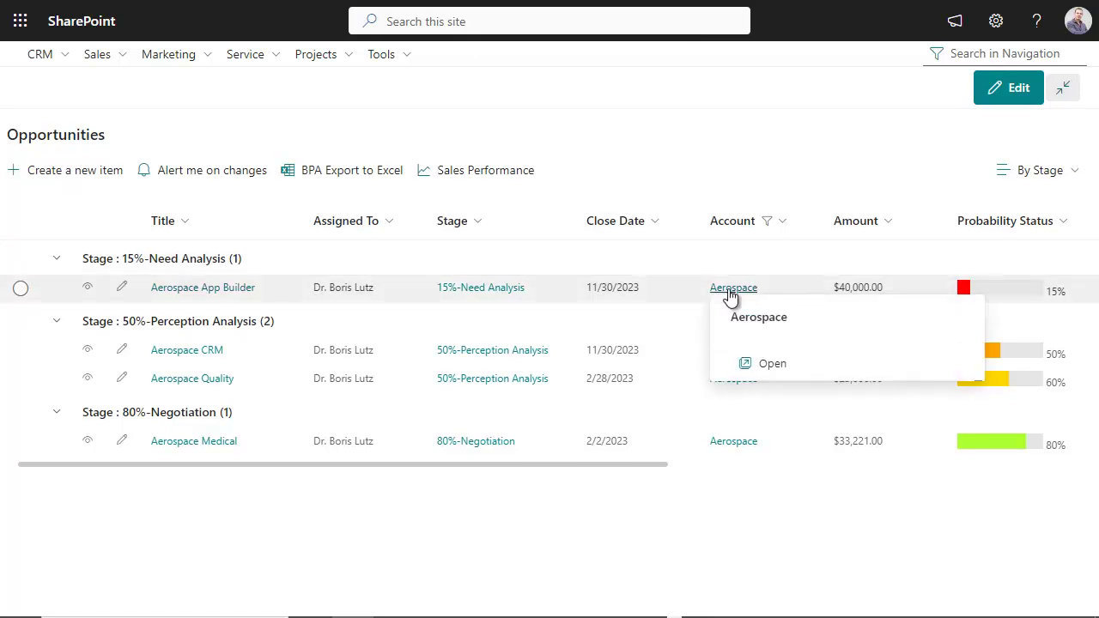
click(730, 292)
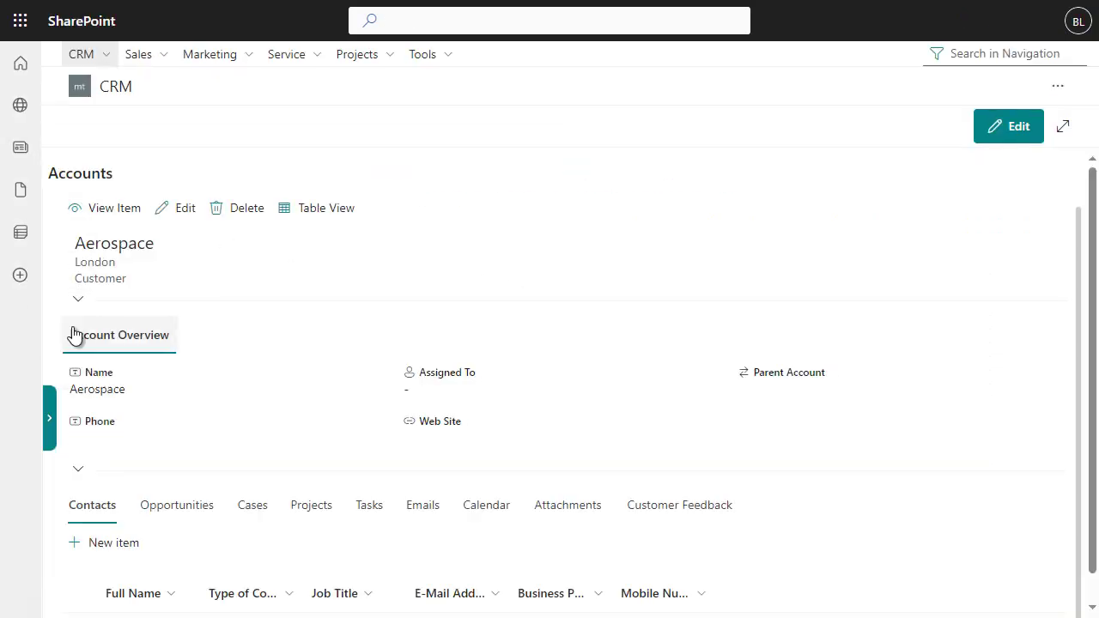
click(78, 305)
click(153, 362)
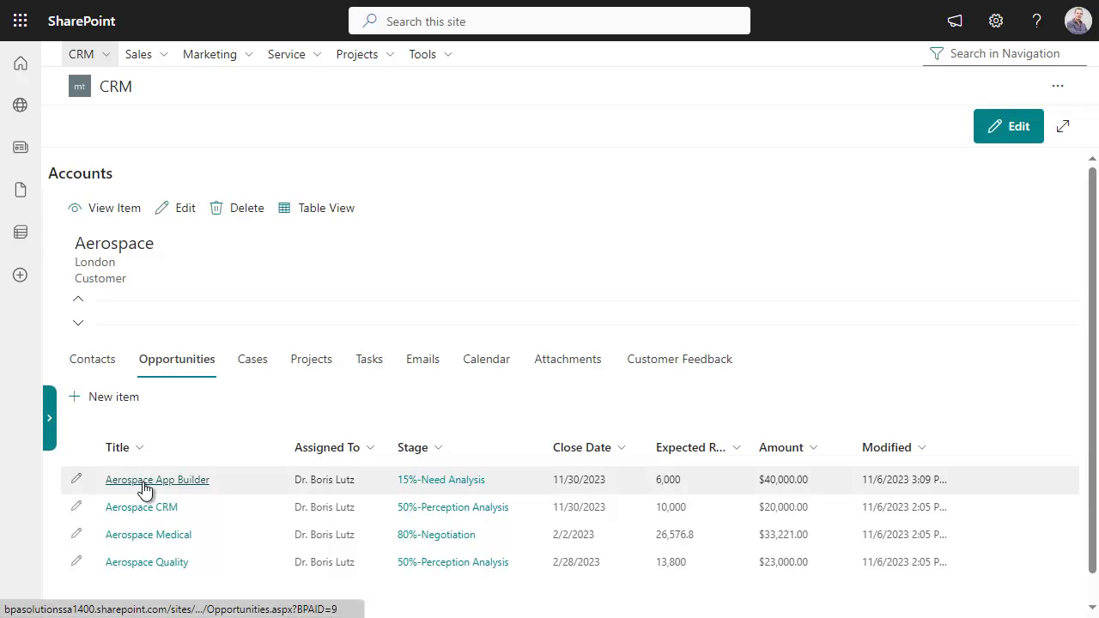
click(145, 486)
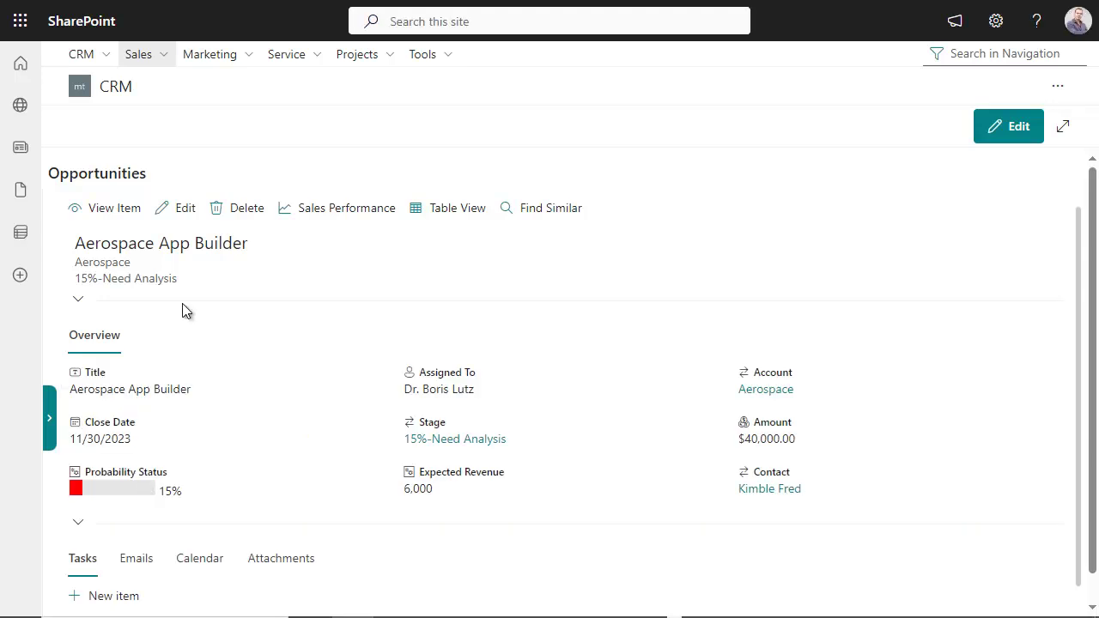
click(78, 300)
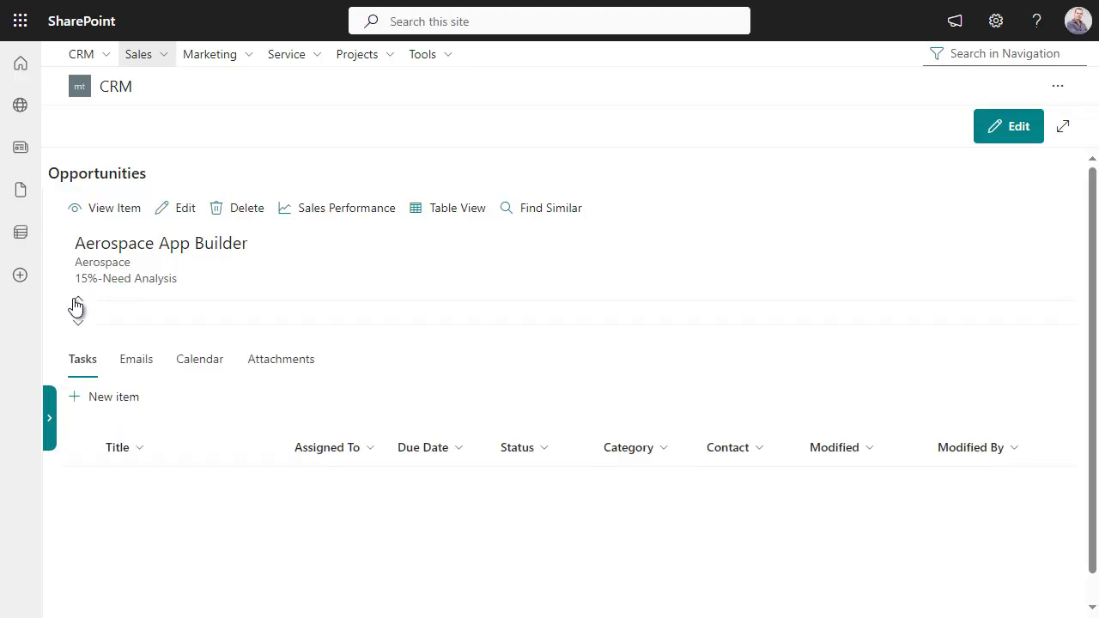
Step: Add a 'Send CRM brochure' task due 11/07/2023, then view the opportunity's Calendar entries
click(109, 399)
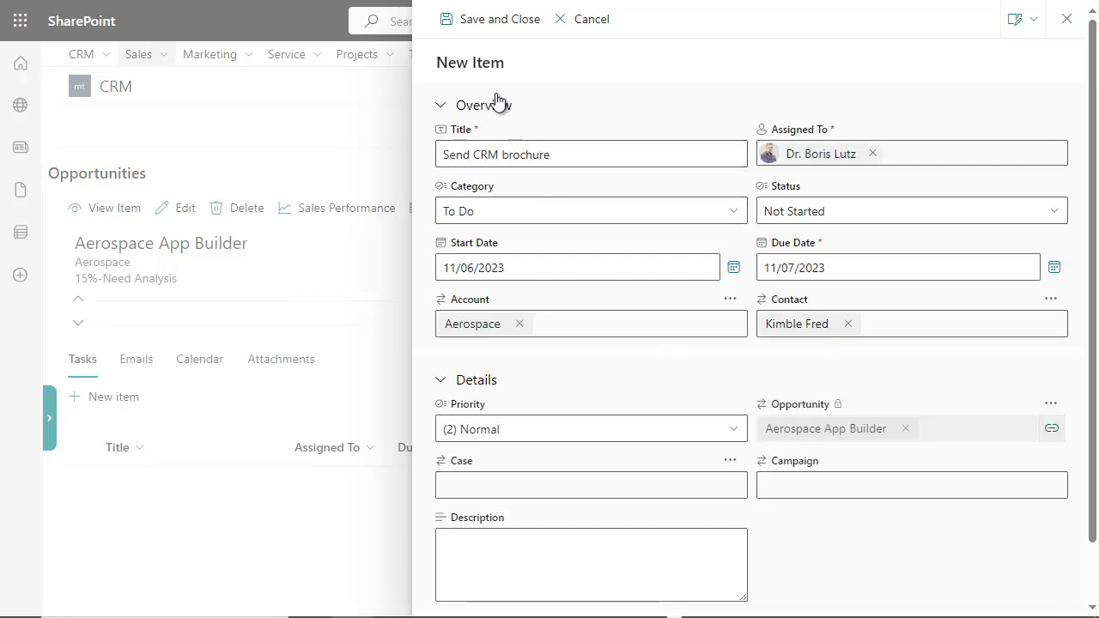
click(472, 18)
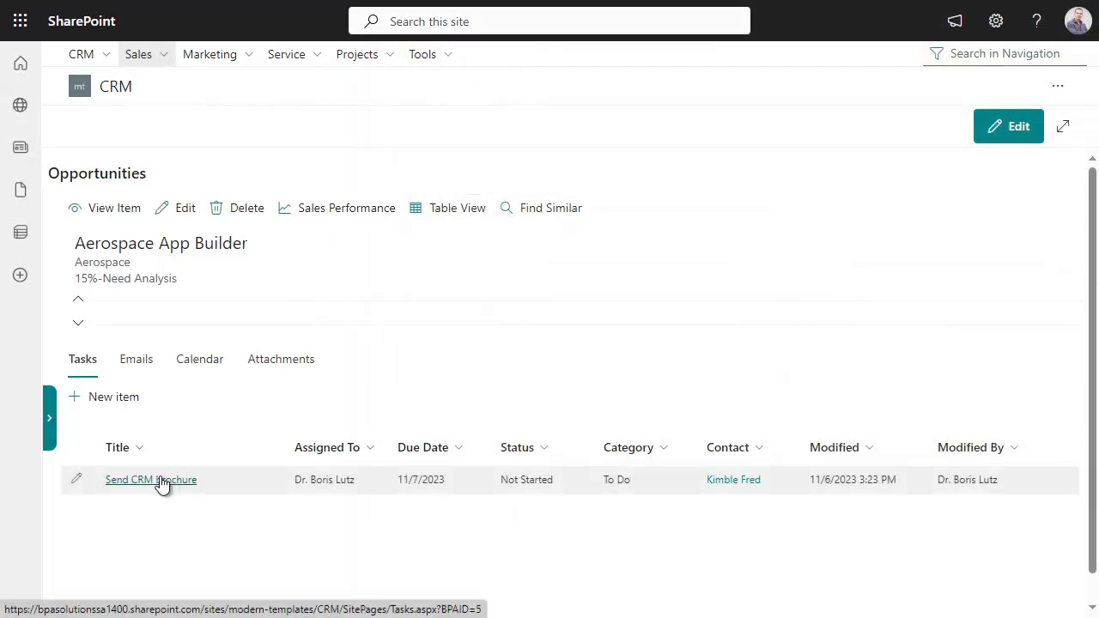
click(194, 366)
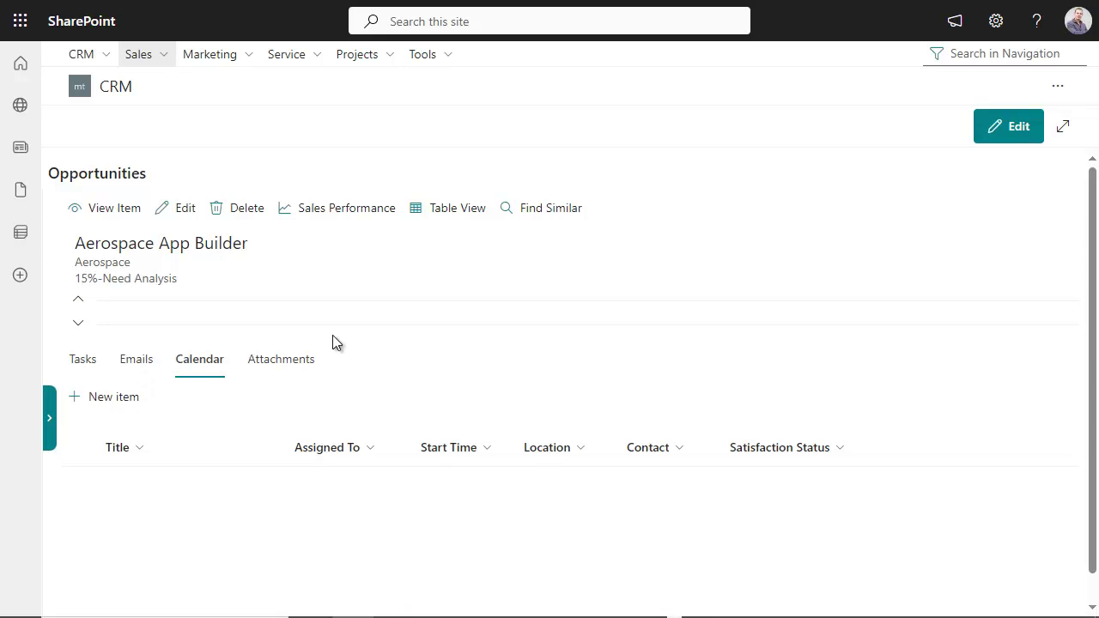
Step: Upload Aerospace App Builder.docx under Attachments with type Contract and save it
click(305, 364)
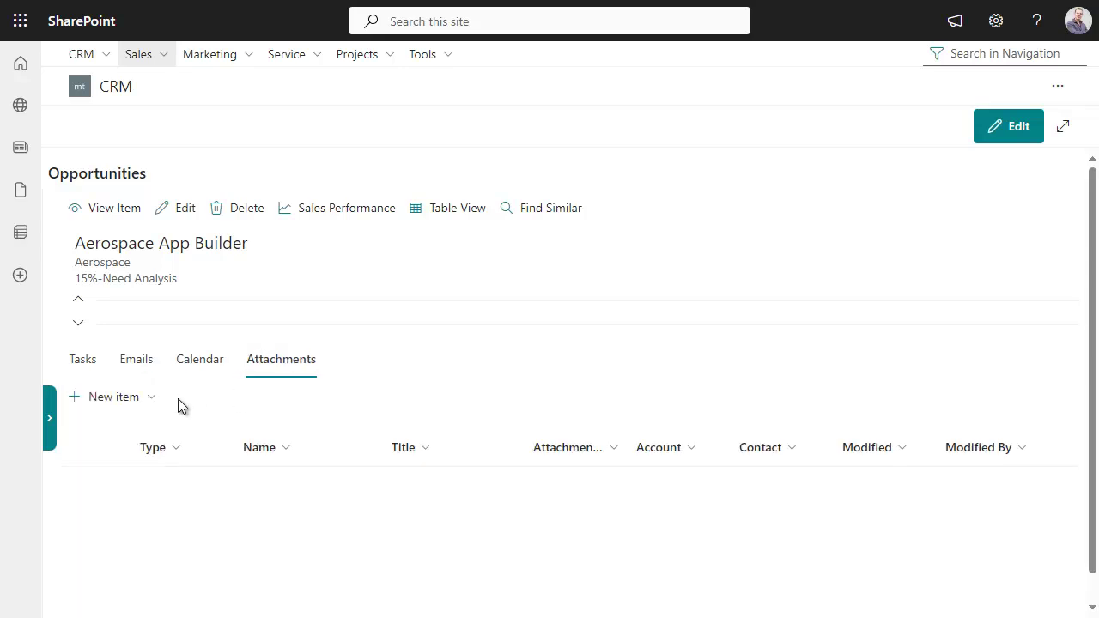
click(147, 402)
click(122, 557)
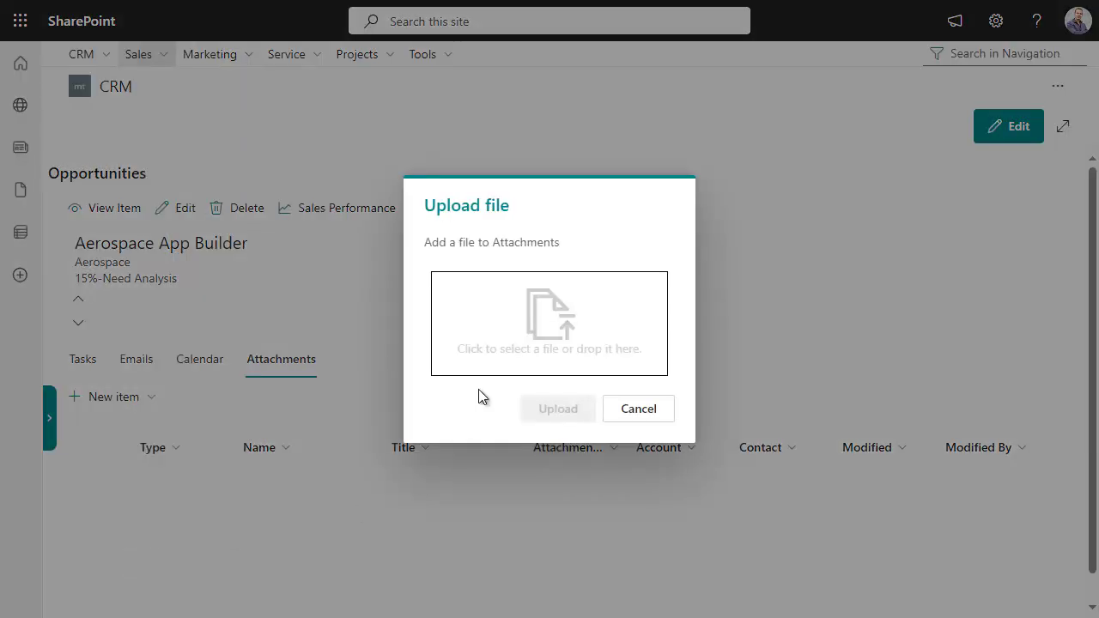
click(489, 328)
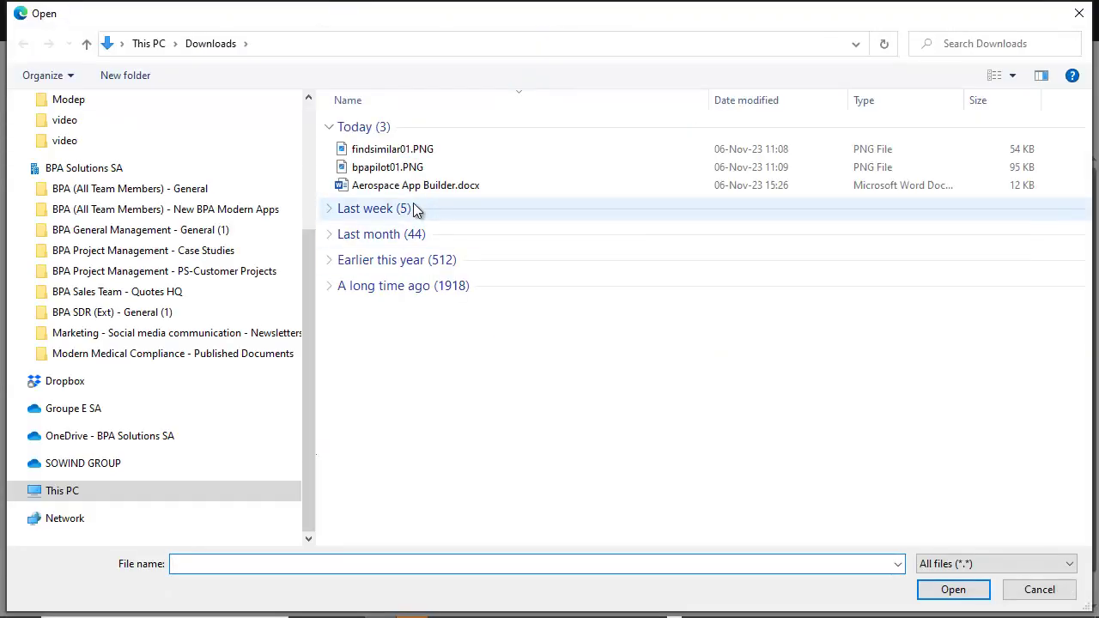
double_click(392, 185)
click(567, 416)
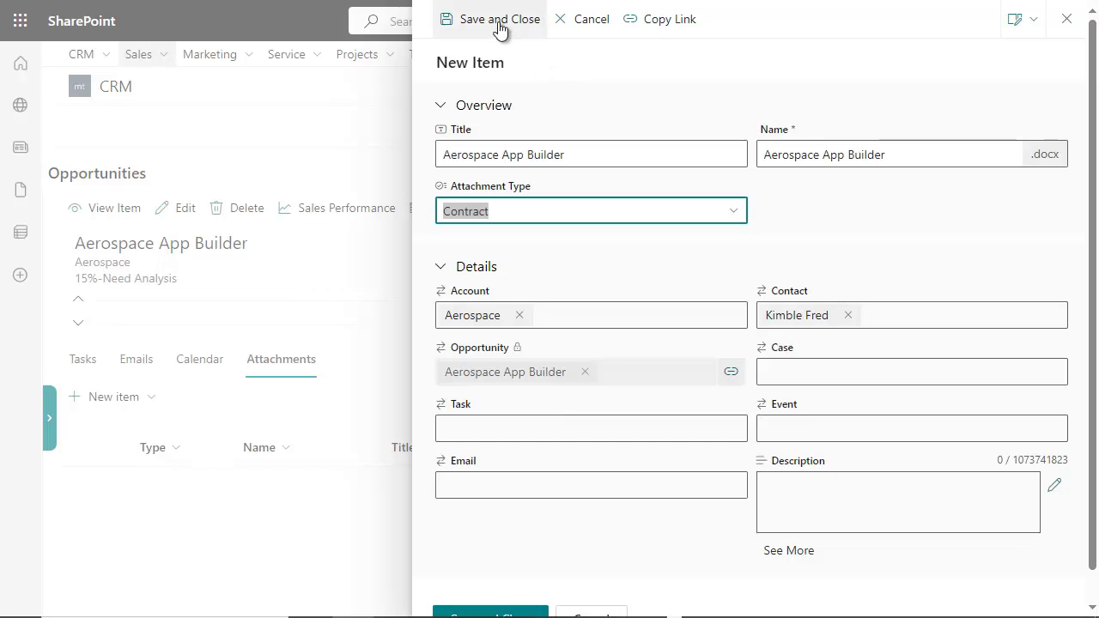
click(498, 19)
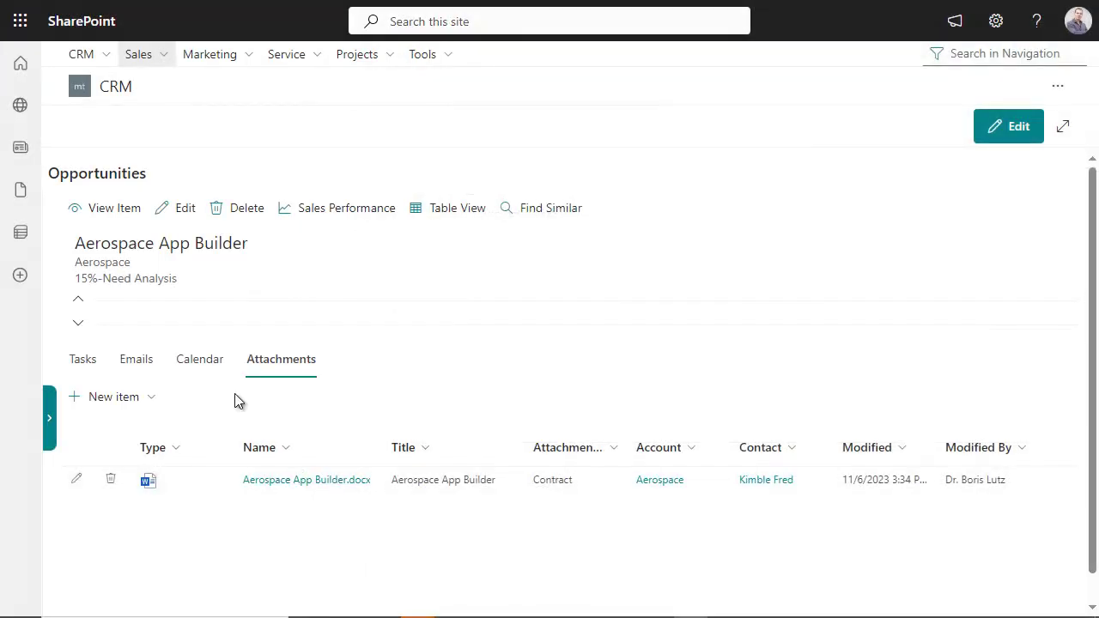
Step: Check the attachment options and sales performance, then search the opportunities side list for 'aer'
click(127, 400)
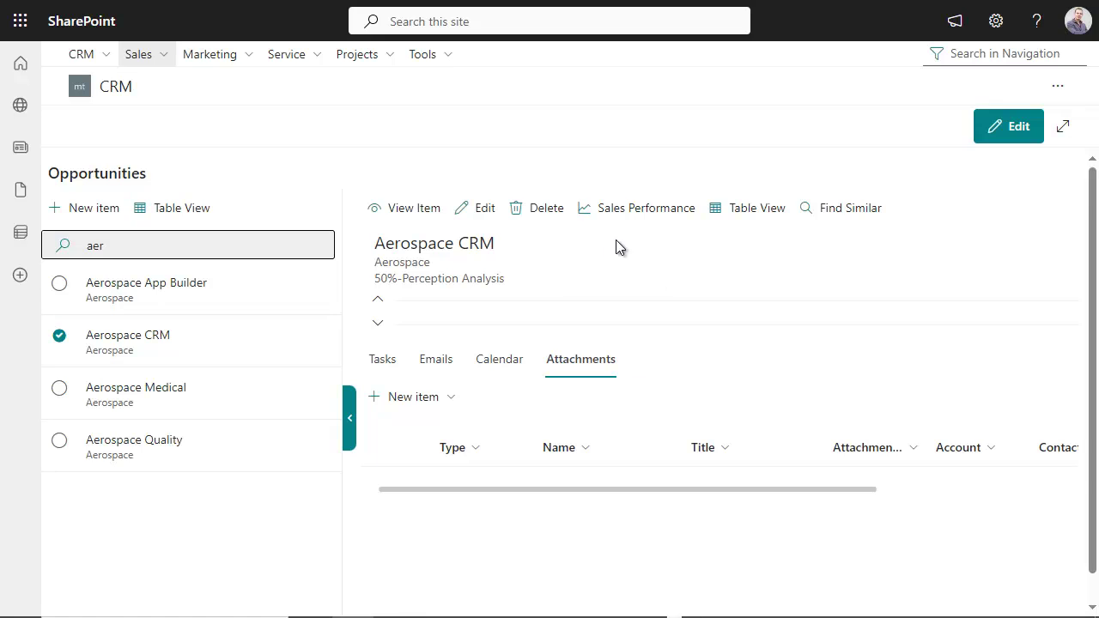
click(628, 222)
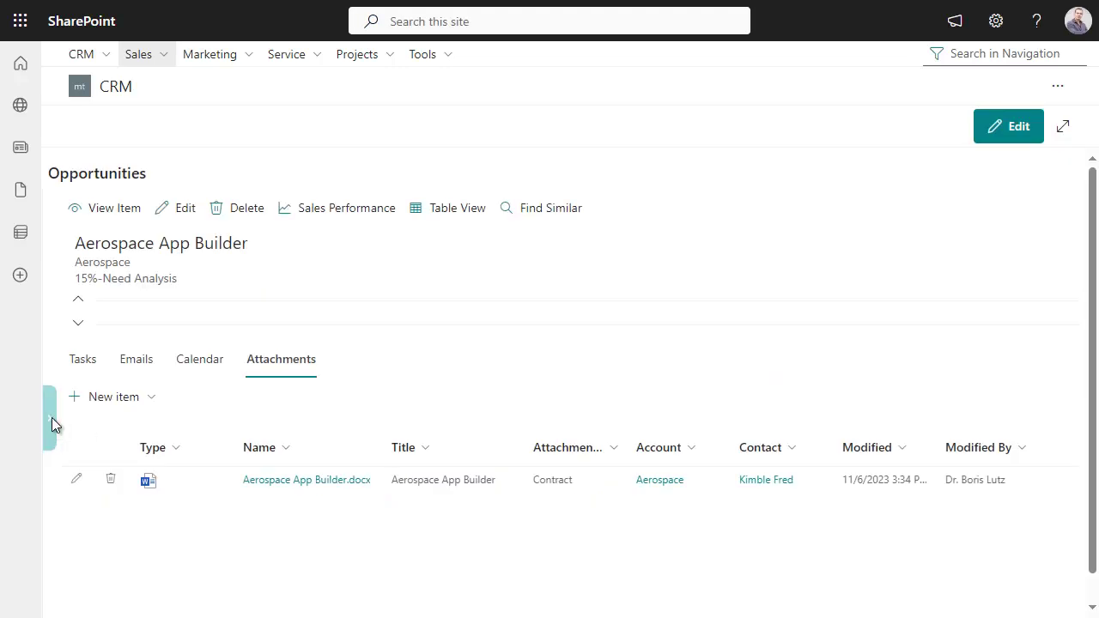
click(50, 419)
click(131, 246)
text(aer)
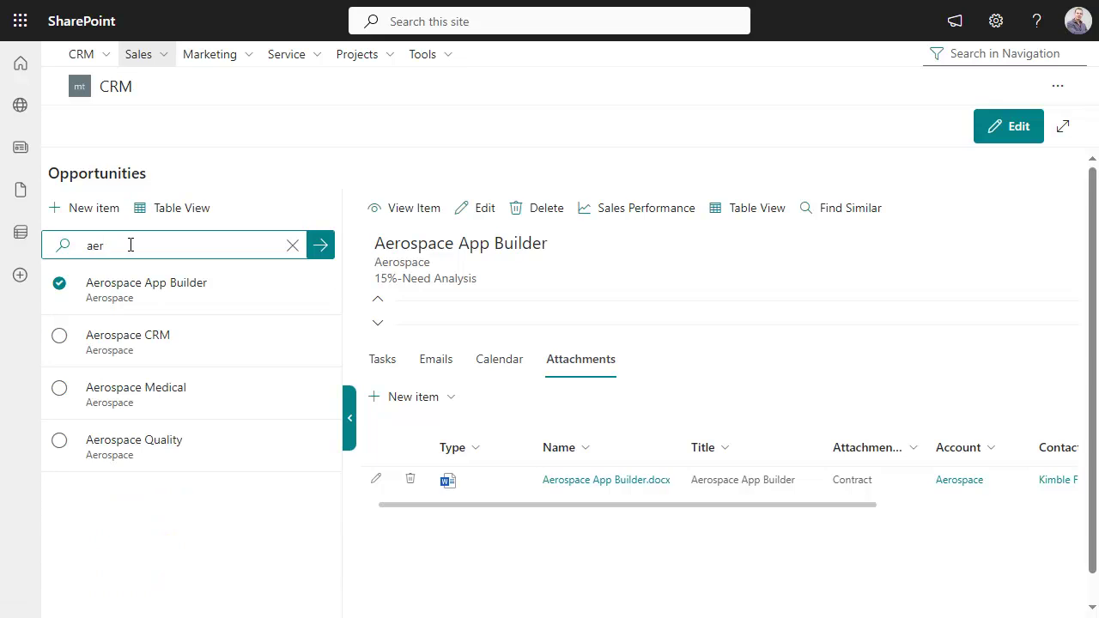
Step: Open the Aerospace CRM opportunity from the filtered side list
click(142, 352)
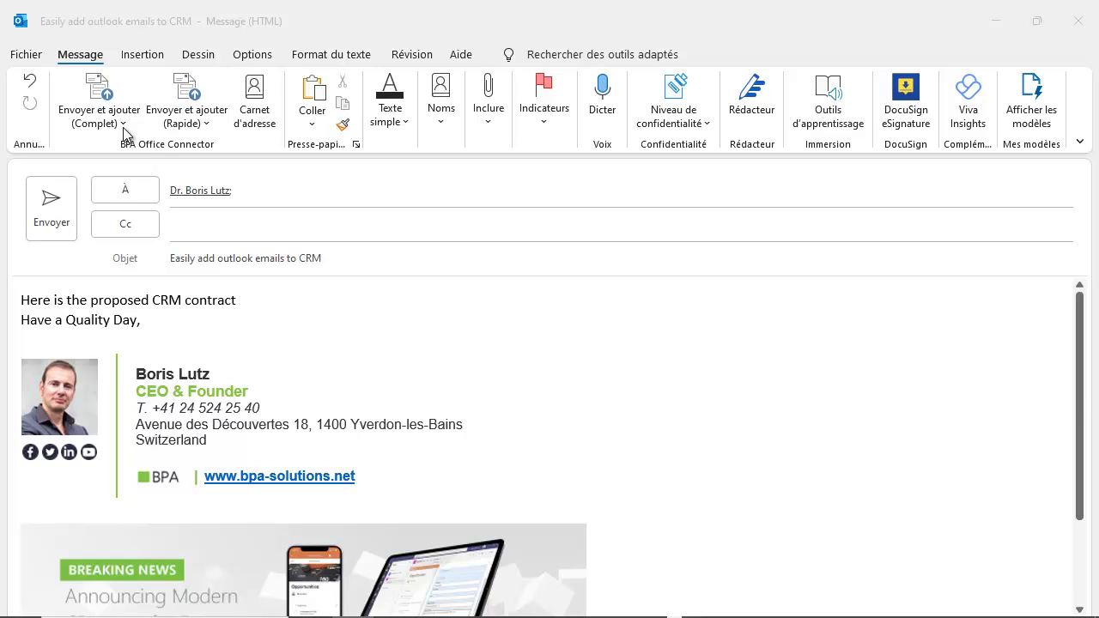
Step: Send the CRM contract email and file it to CRM using Email to Tasks
click(106, 104)
click(105, 149)
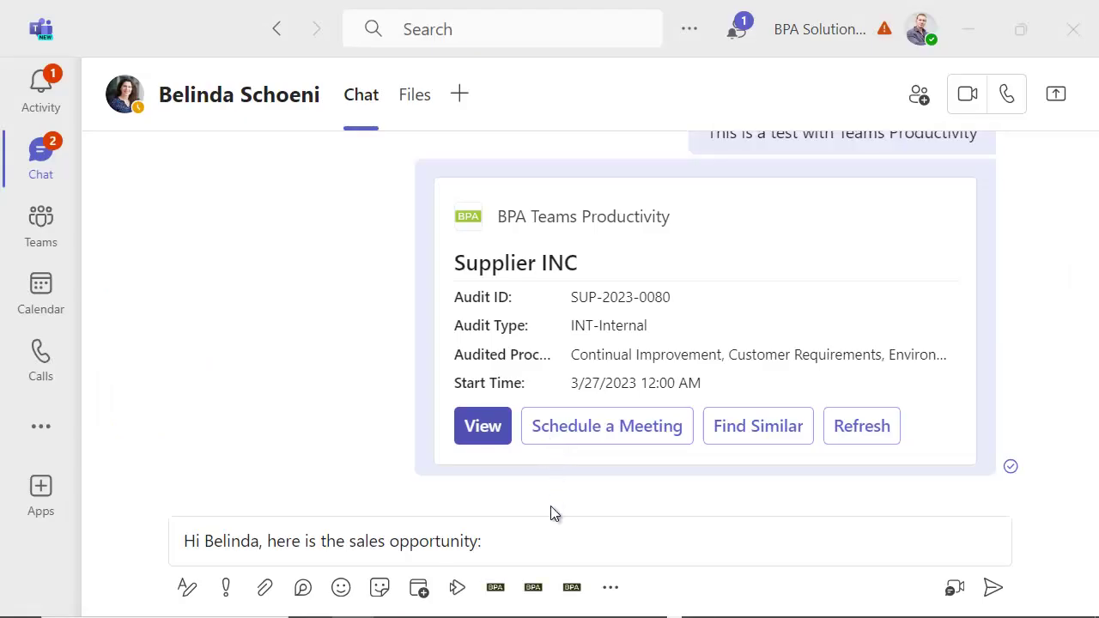
Step: Search 'aero' in BPA Teams Productivity and send the Aerospace SB 365 opportunity card
click(533, 589)
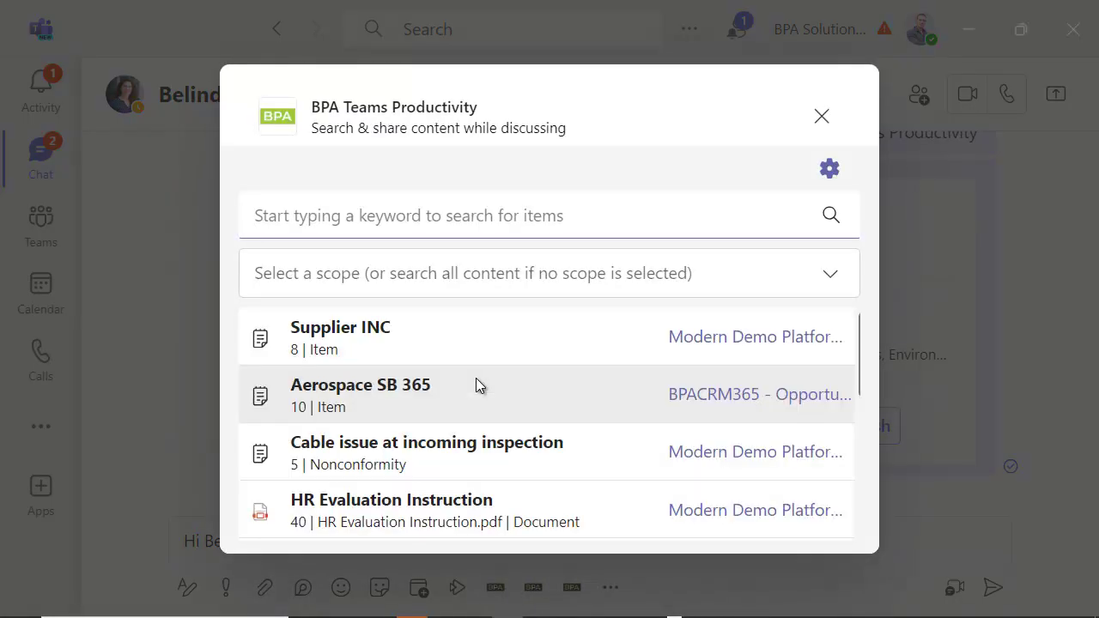
text(aero)
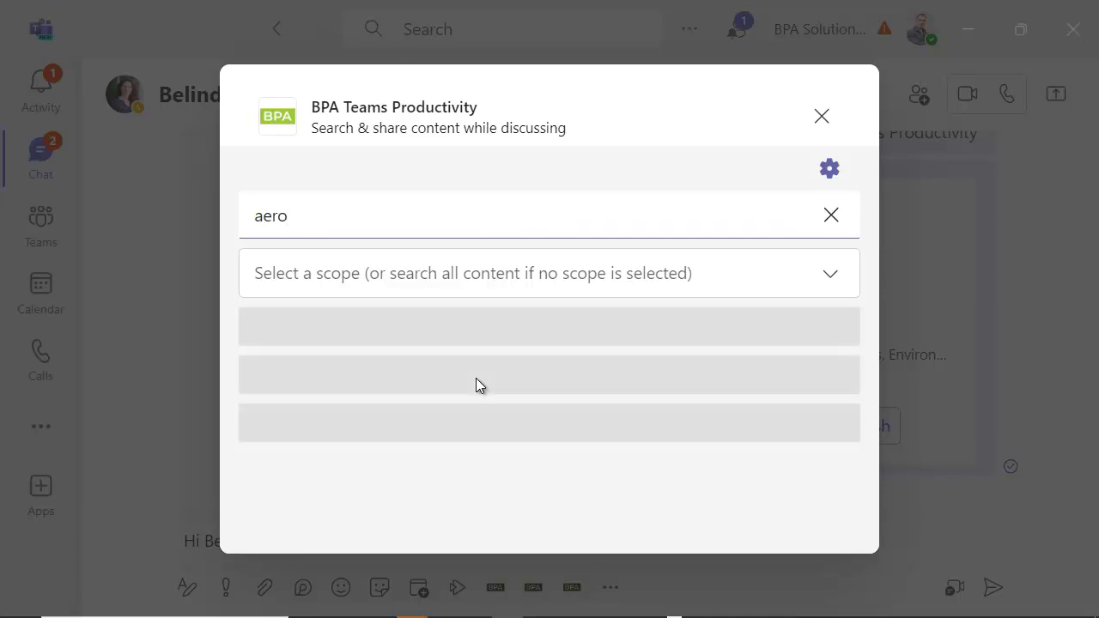
click(377, 325)
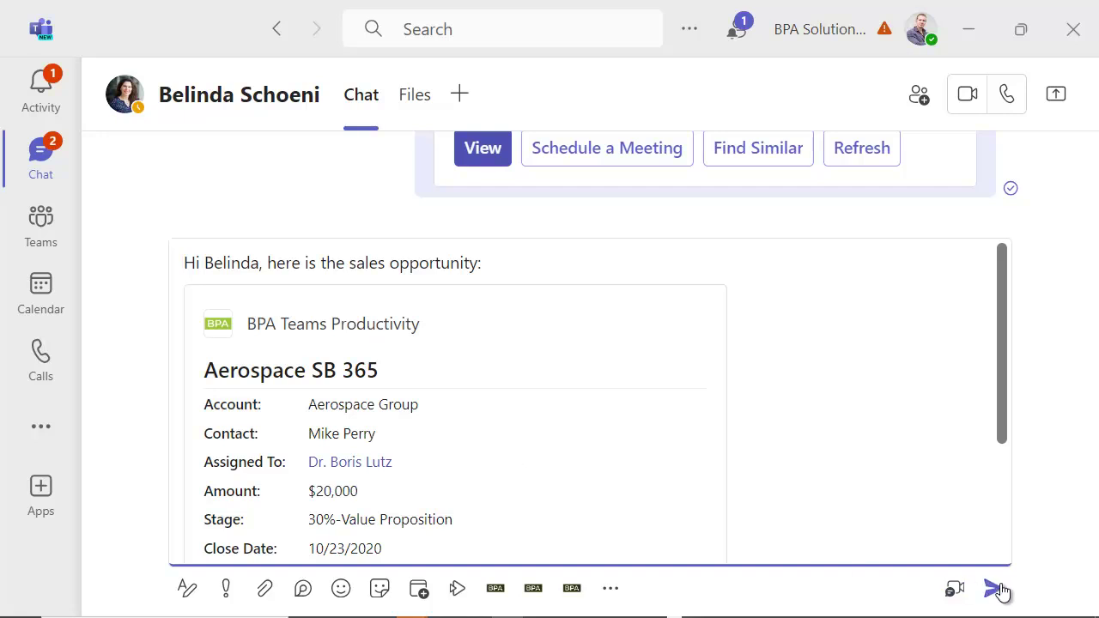
click(997, 589)
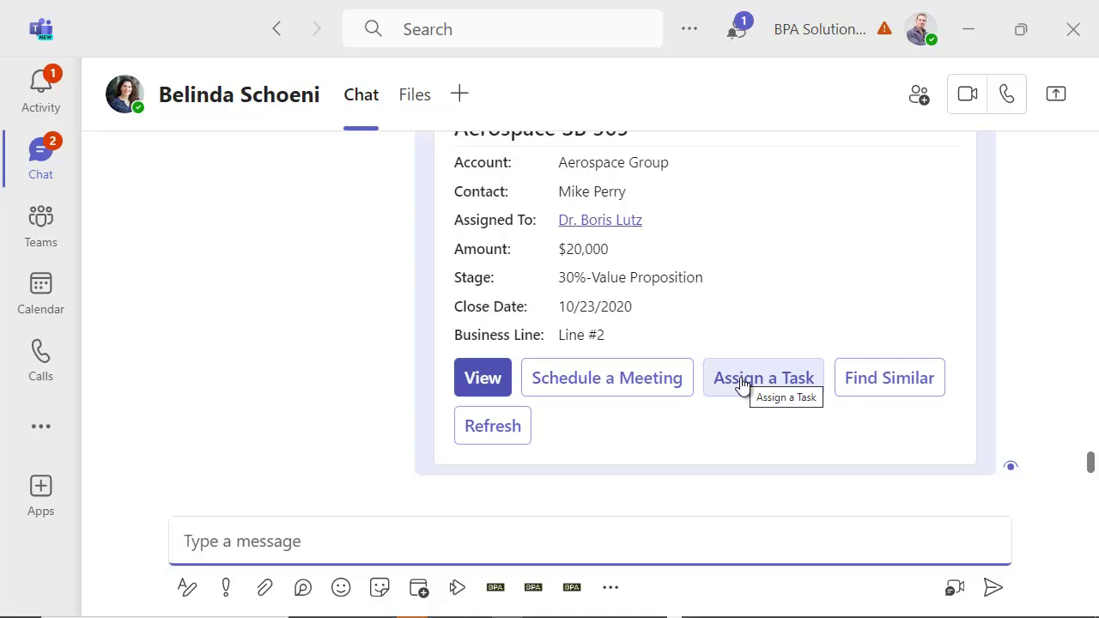
Step: Create the Aerospace CRM opportunity for the AeroSpace UK account from the BPA Teams forms
scroll(666, 474, up, 1)
click(573, 588)
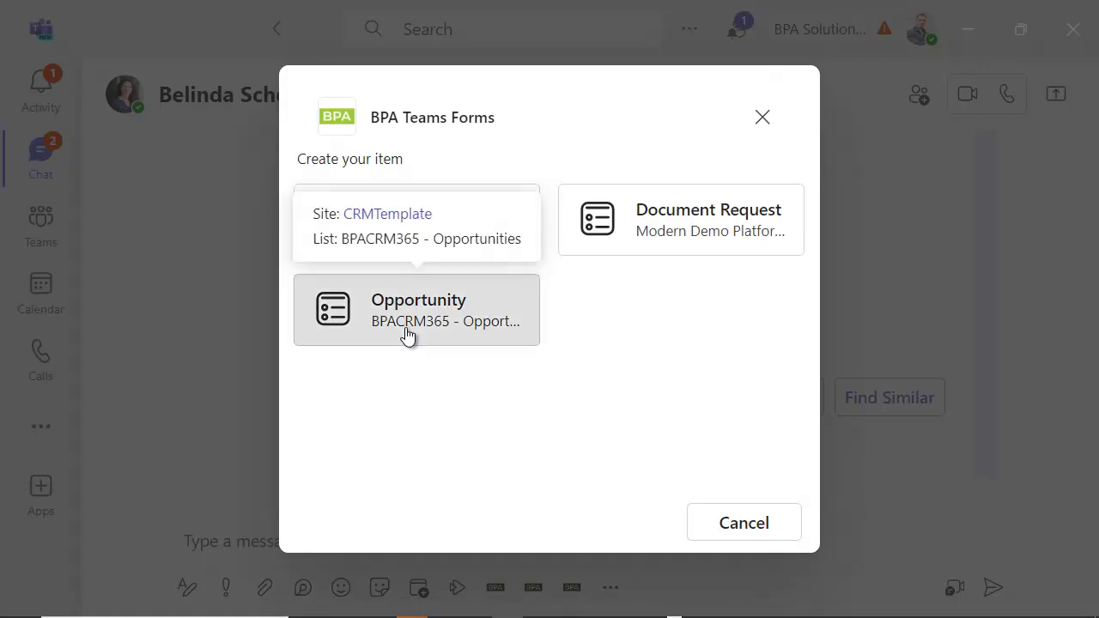
click(405, 337)
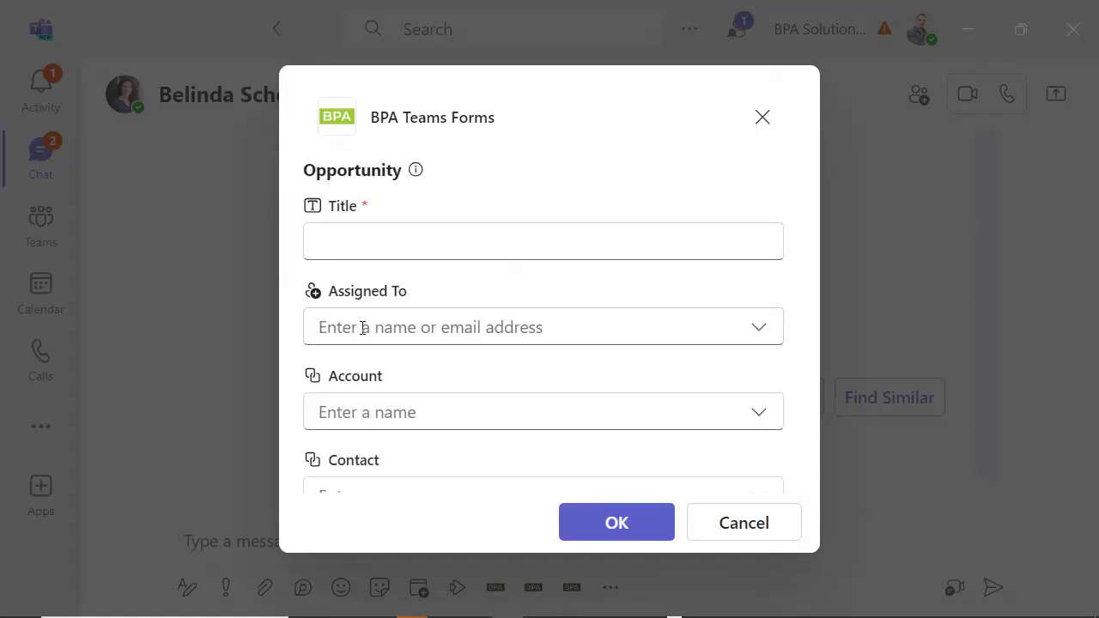
click(595, 521)
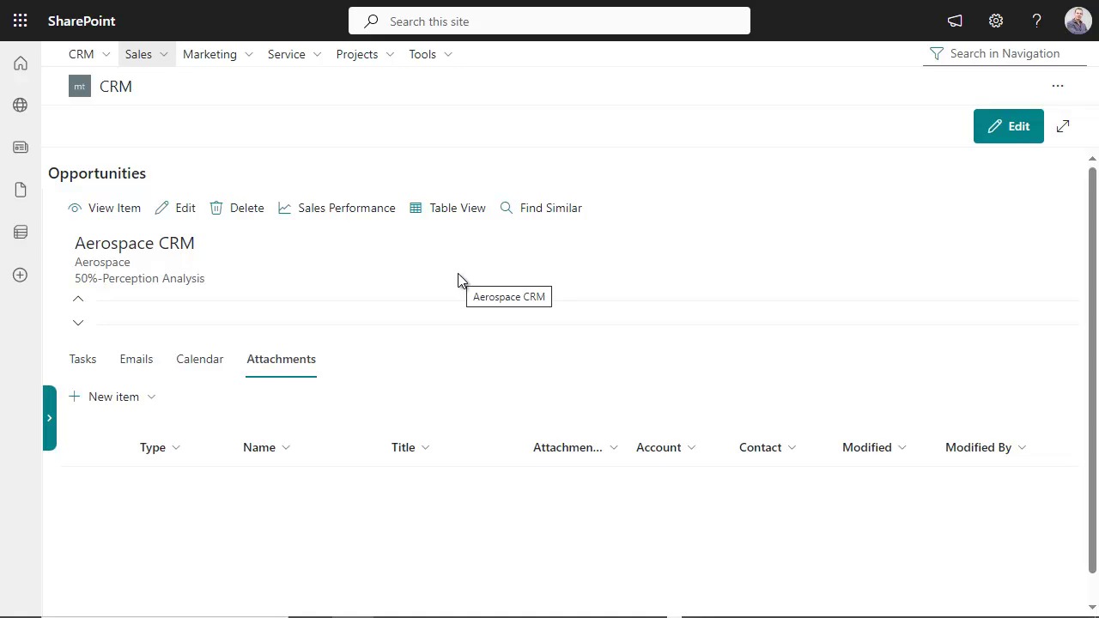
Step: Run Find Similar on Aerospace CRM to list Novative CRM and BPA Solutions CRM
click(534, 215)
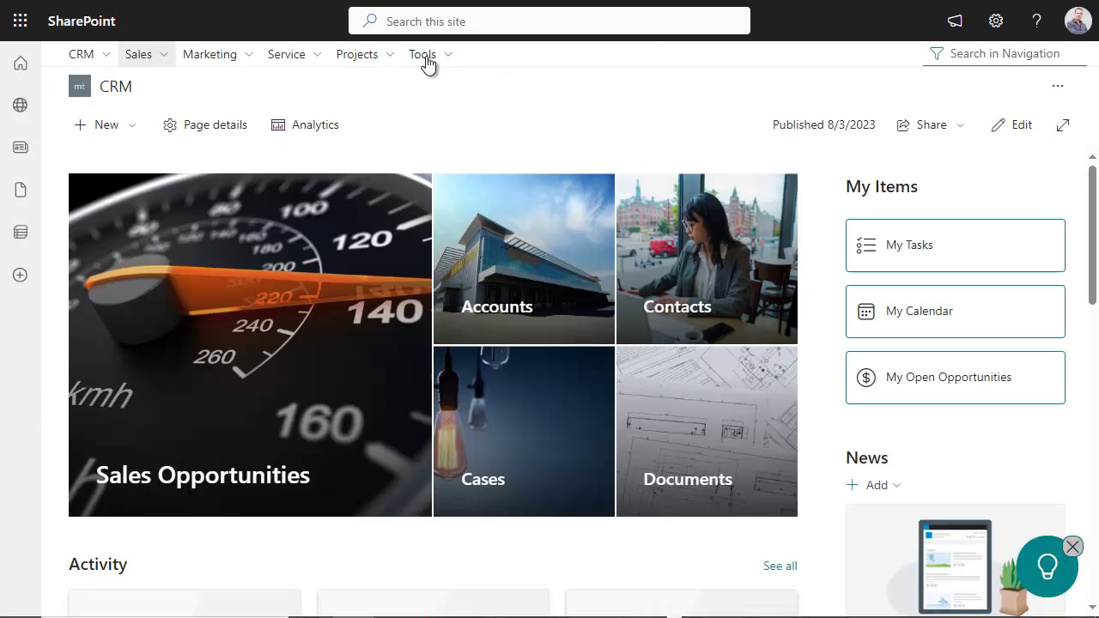
Step: Go to the CRM site's BPA Settings page from the Tools menu
mouse_move(427, 65)
click(432, 86)
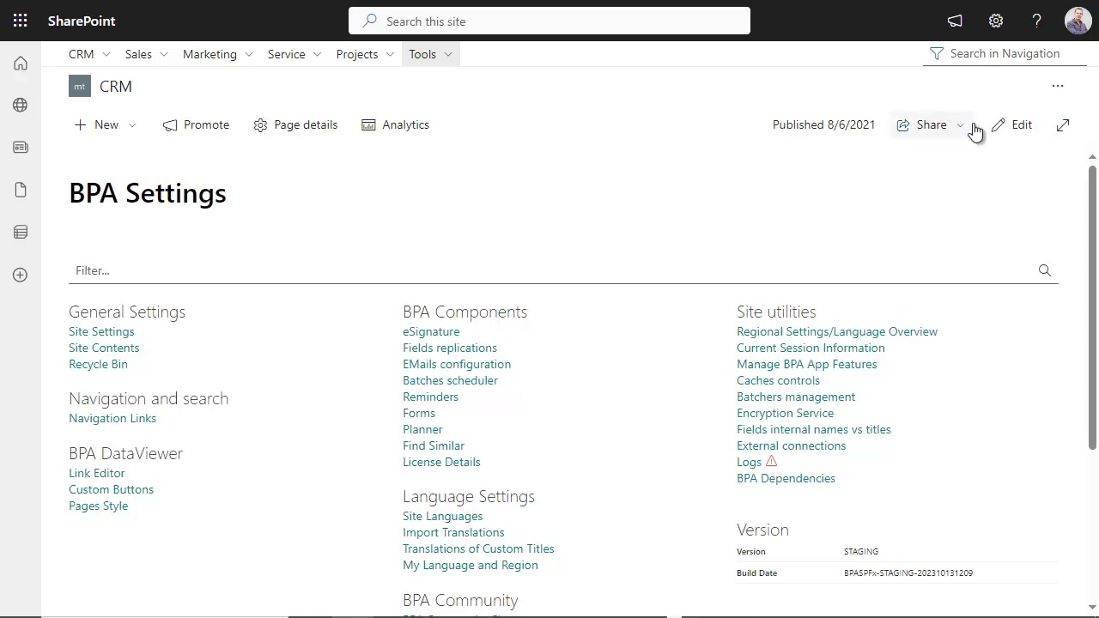
Step: Show the CRM site's Site contents page and browse its libraries and lists
click(993, 33)
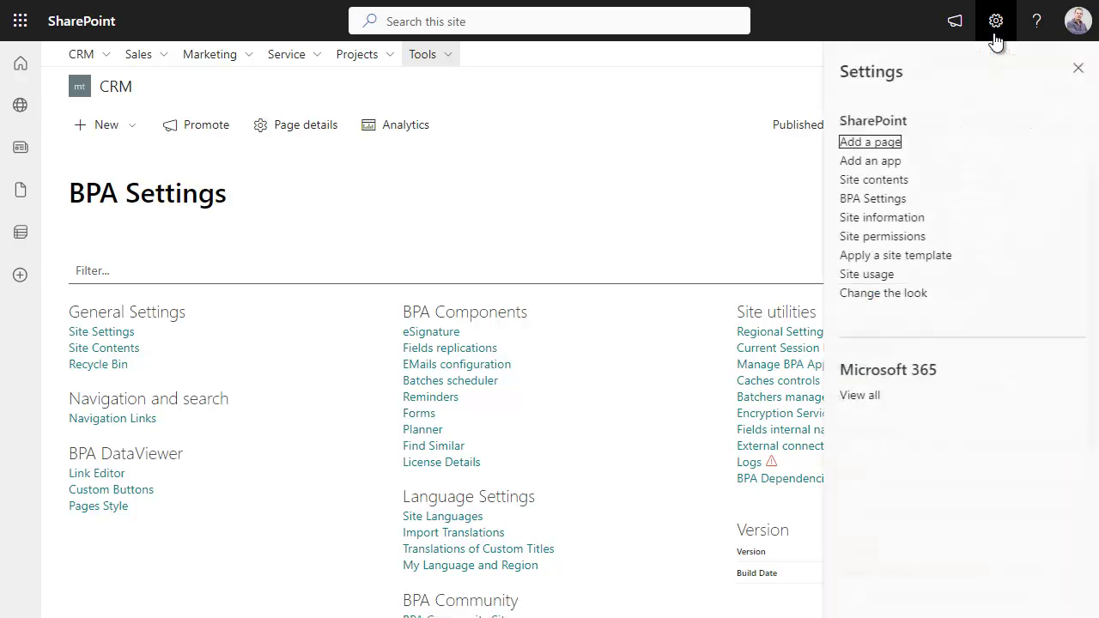
click(876, 179)
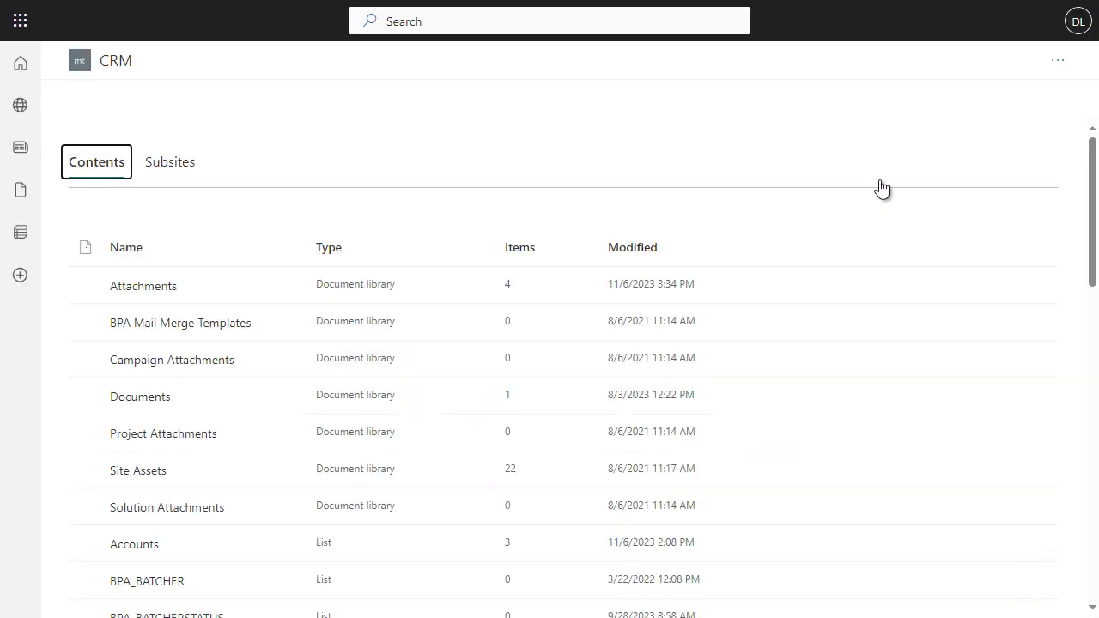
scroll(255, 309, down, 5)
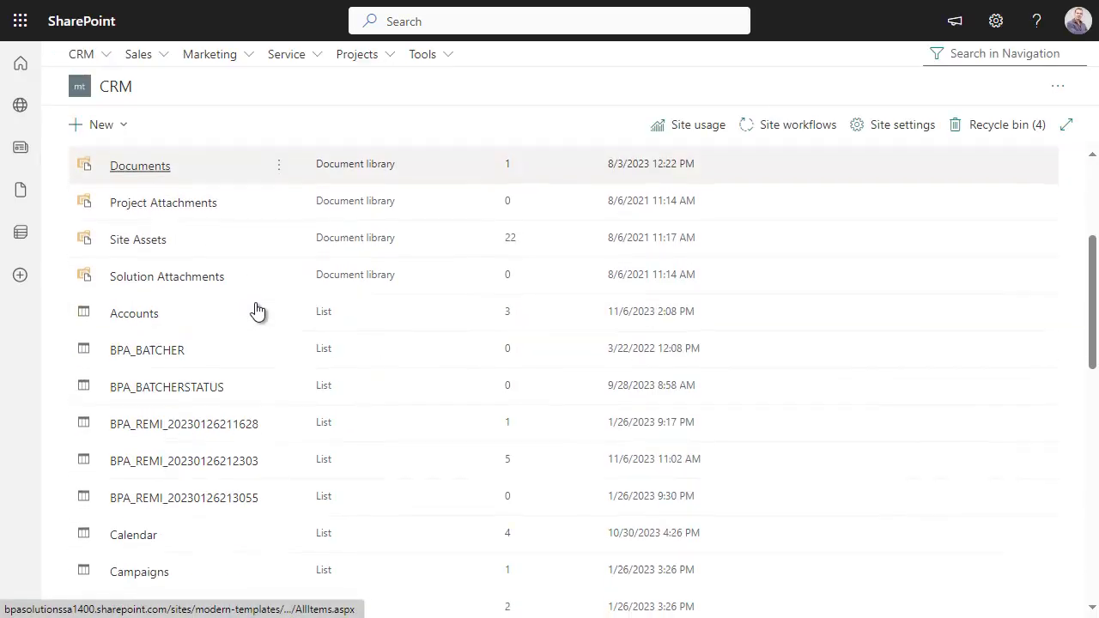
scroll(256, 309, down, 5)
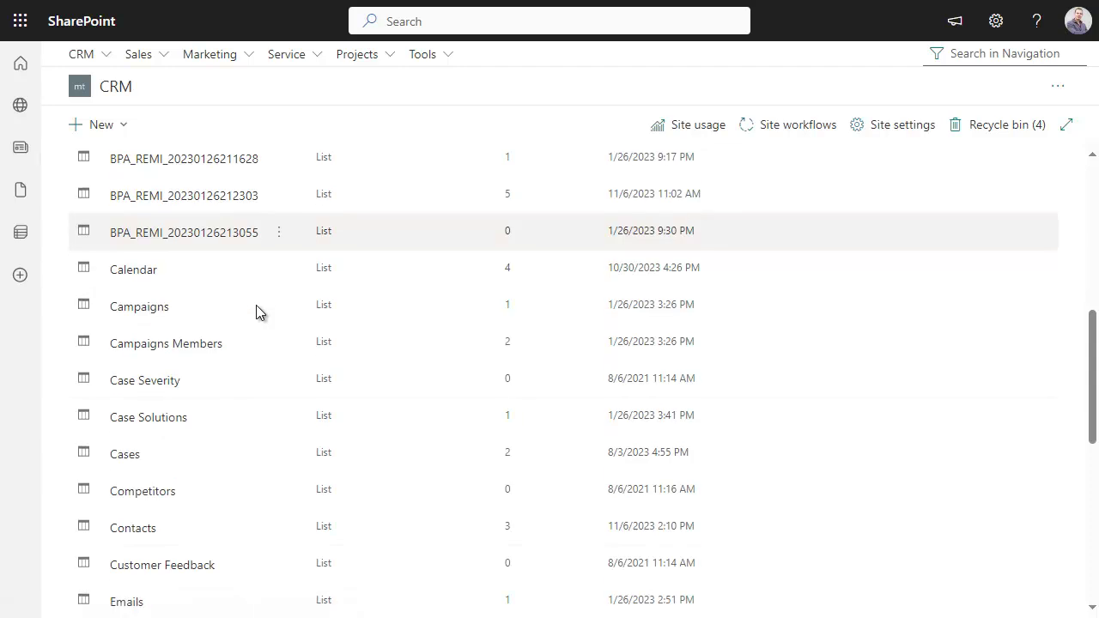